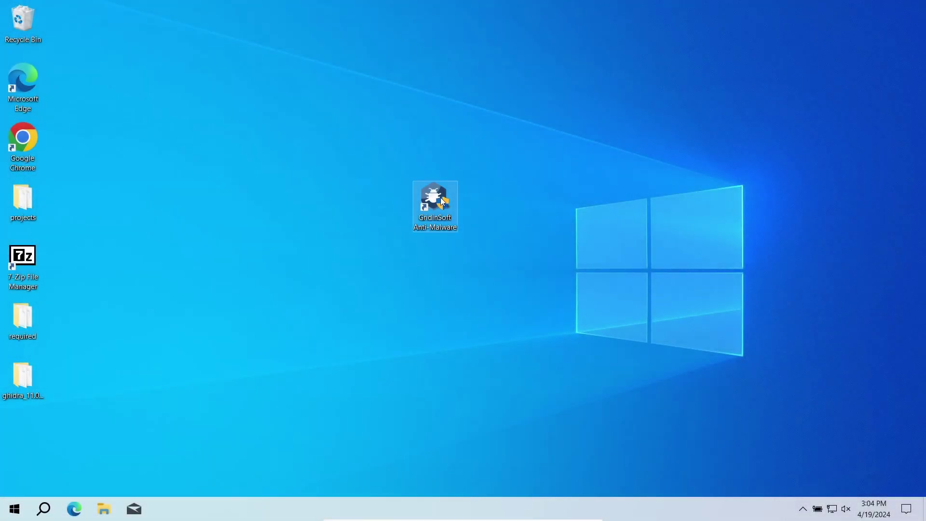
- Launch Gridinsoft Anti-Malware as administrator and run a full scan, finding four objects
{"action": "double_click", "coordinate": [441, 198]}
{"action": "left_click", "coordinate": [408, 327]}
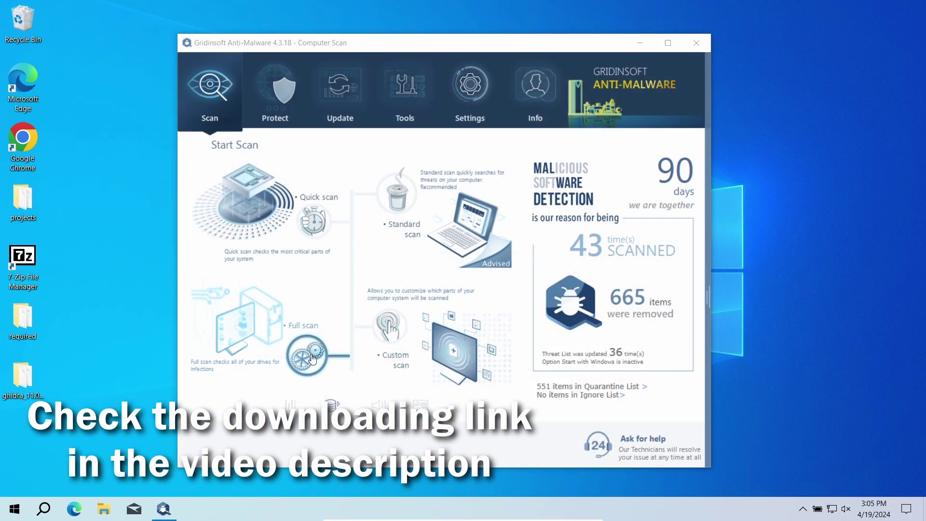
{"action": "left_click", "coordinate": [263, 329]}
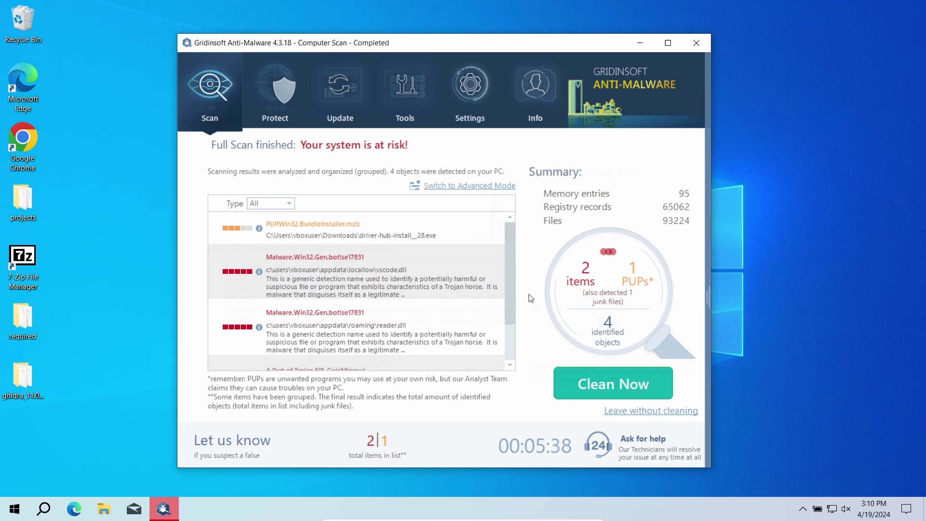
- Clean the four detected threats, dismiss the summary, and return to the Start Scan page
{"action": "left_click", "coordinate": [618, 384]}
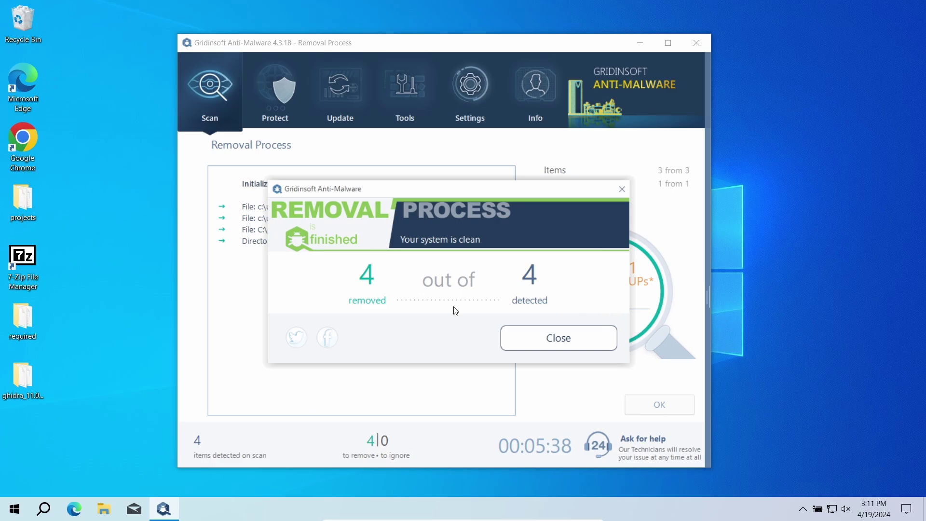
{"action": "left_click", "coordinate": [578, 338]}
{"action": "left_click", "coordinate": [644, 402]}
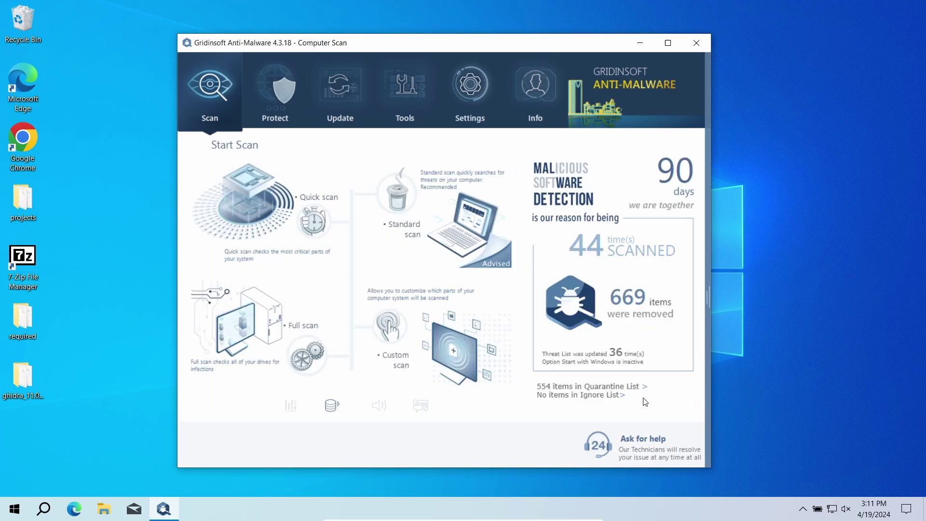